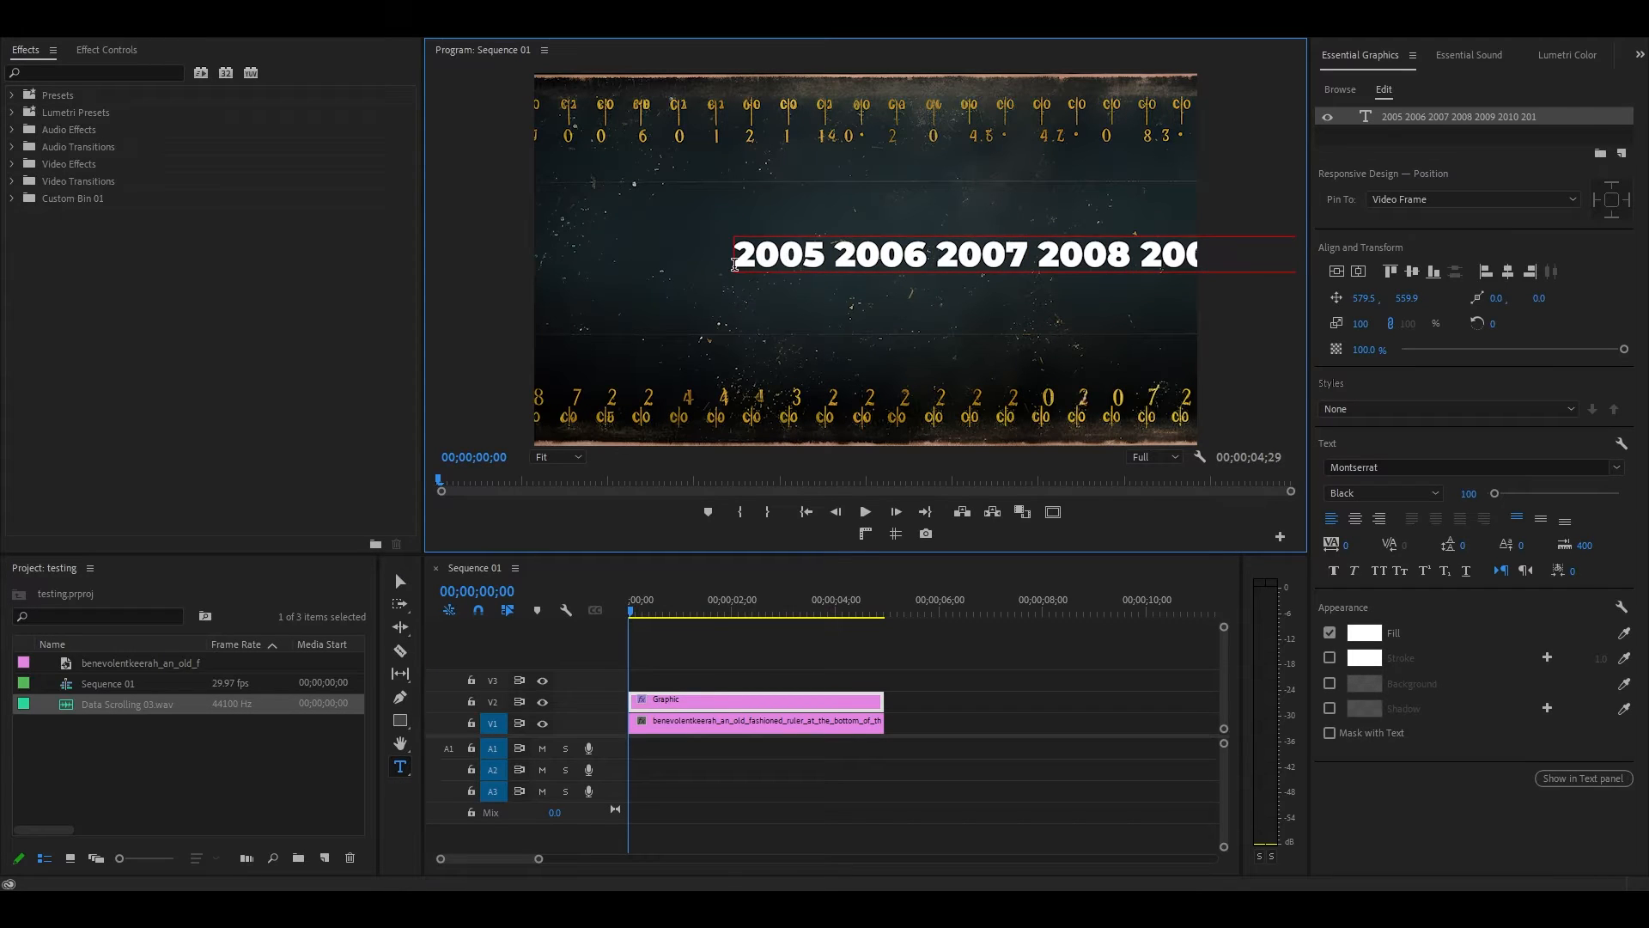
# - Select all the year text and scale it up in Essential Graphics
pyautogui.hotkey('ctrl', 'a')
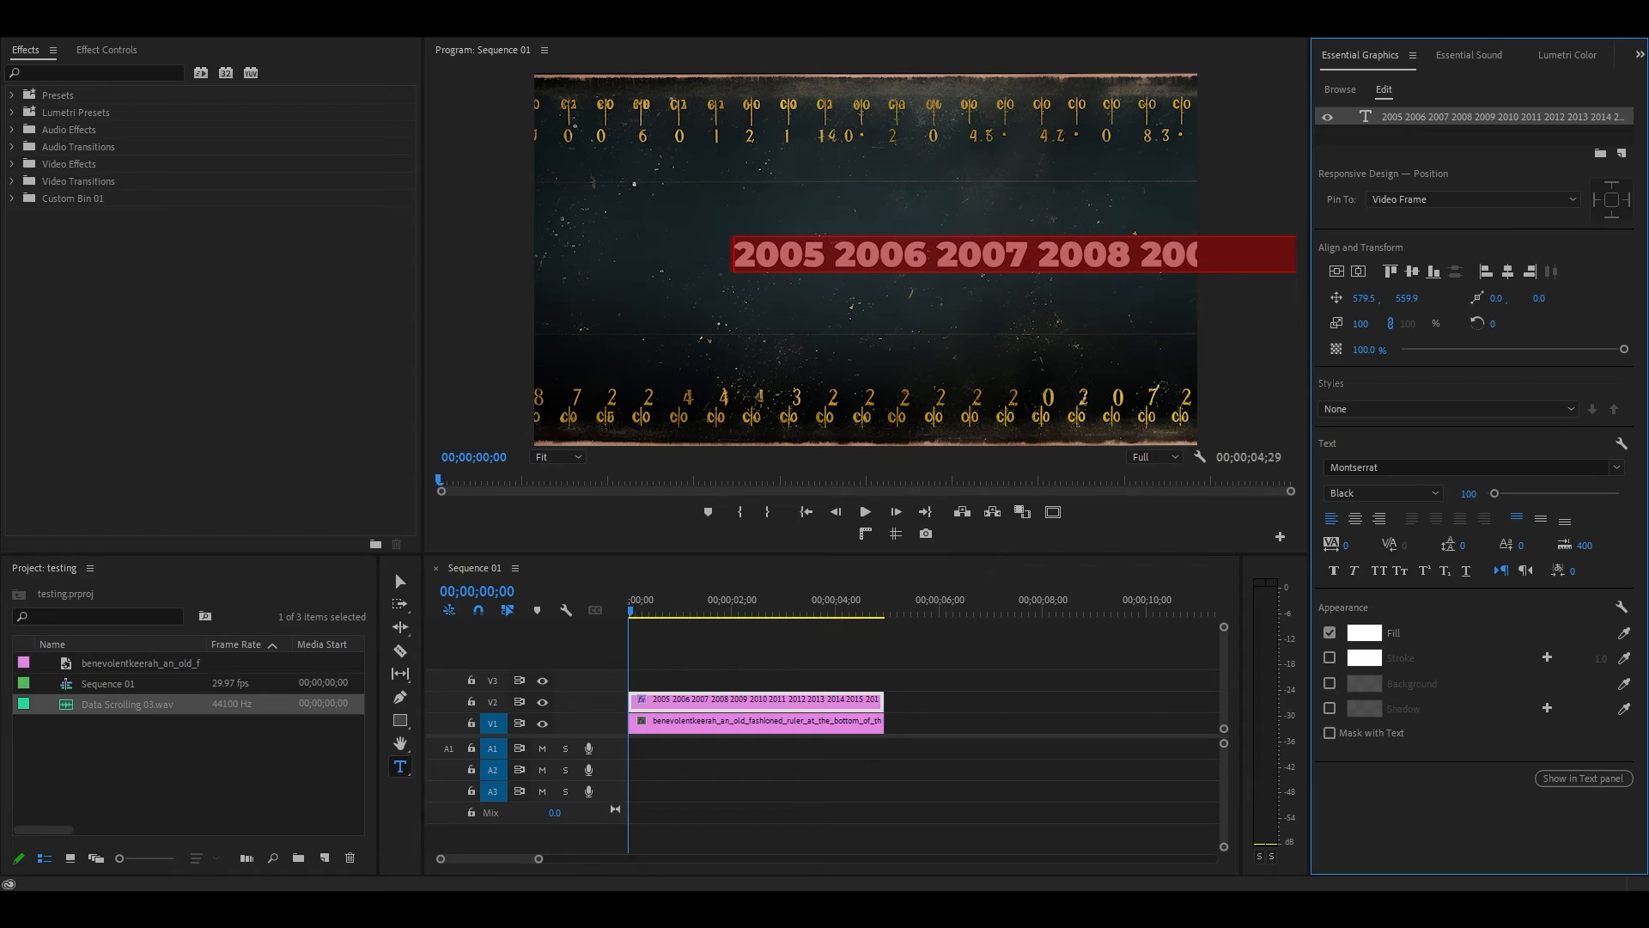
pyautogui.click(1338, 272)
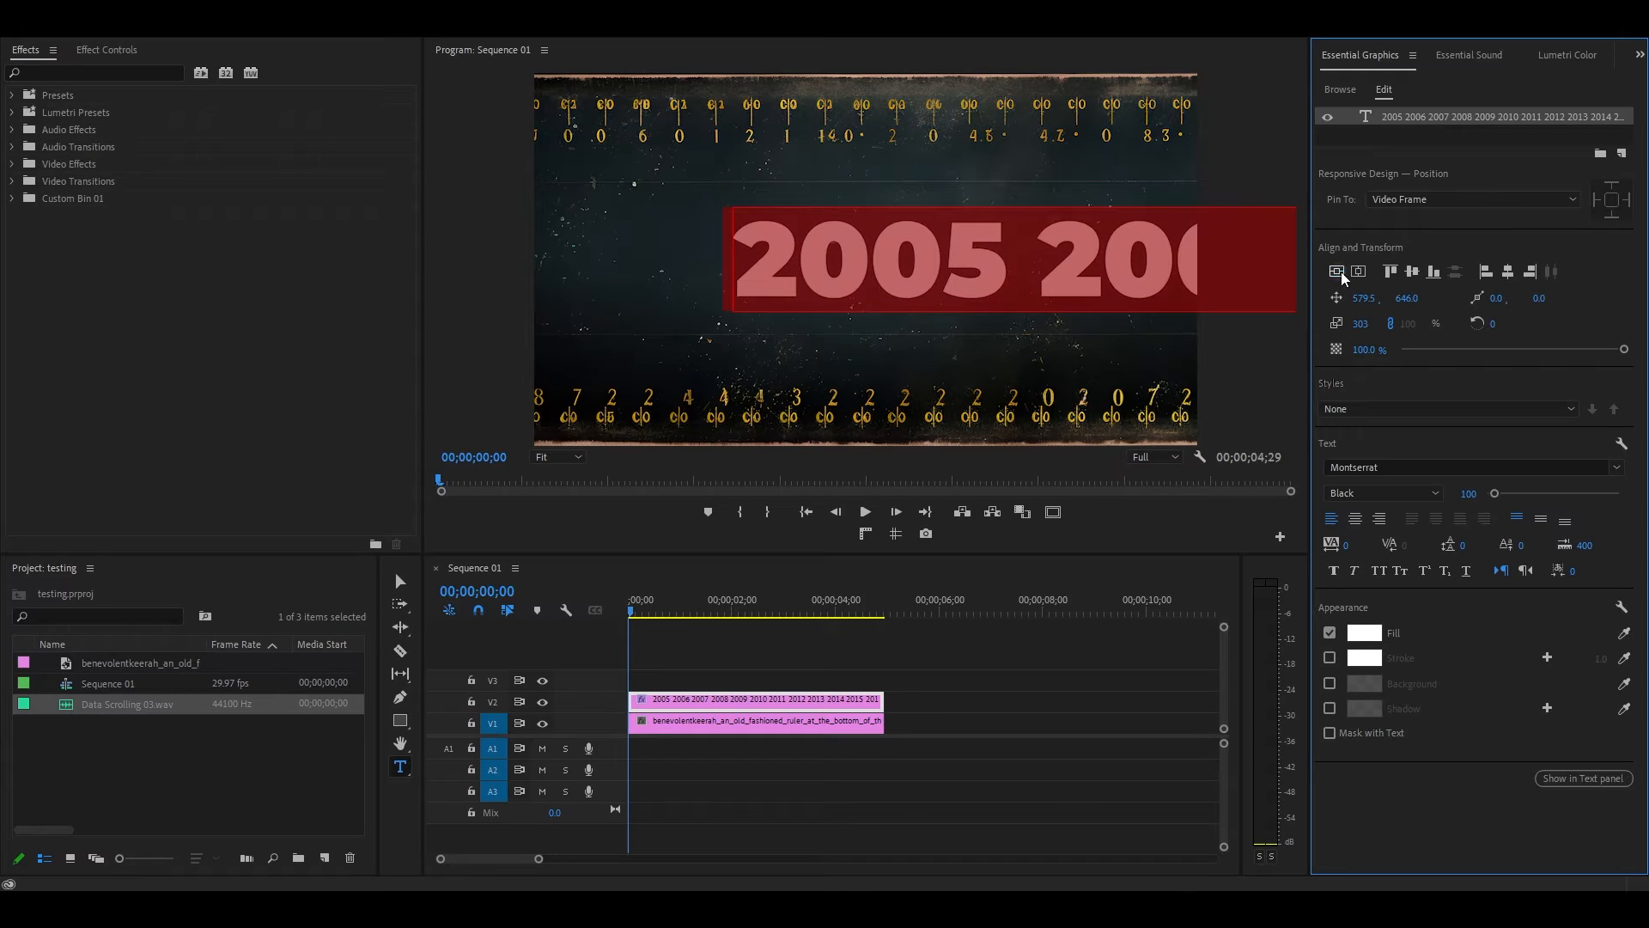
# - Apply Gaussian Blur to the years text clip on V2 and show its Effect Controls
pyautogui.click(96, 74)
pyautogui.write('GAUS')
pyautogui.moveTo(90, 249); pyautogui.dragTo(334, 318)
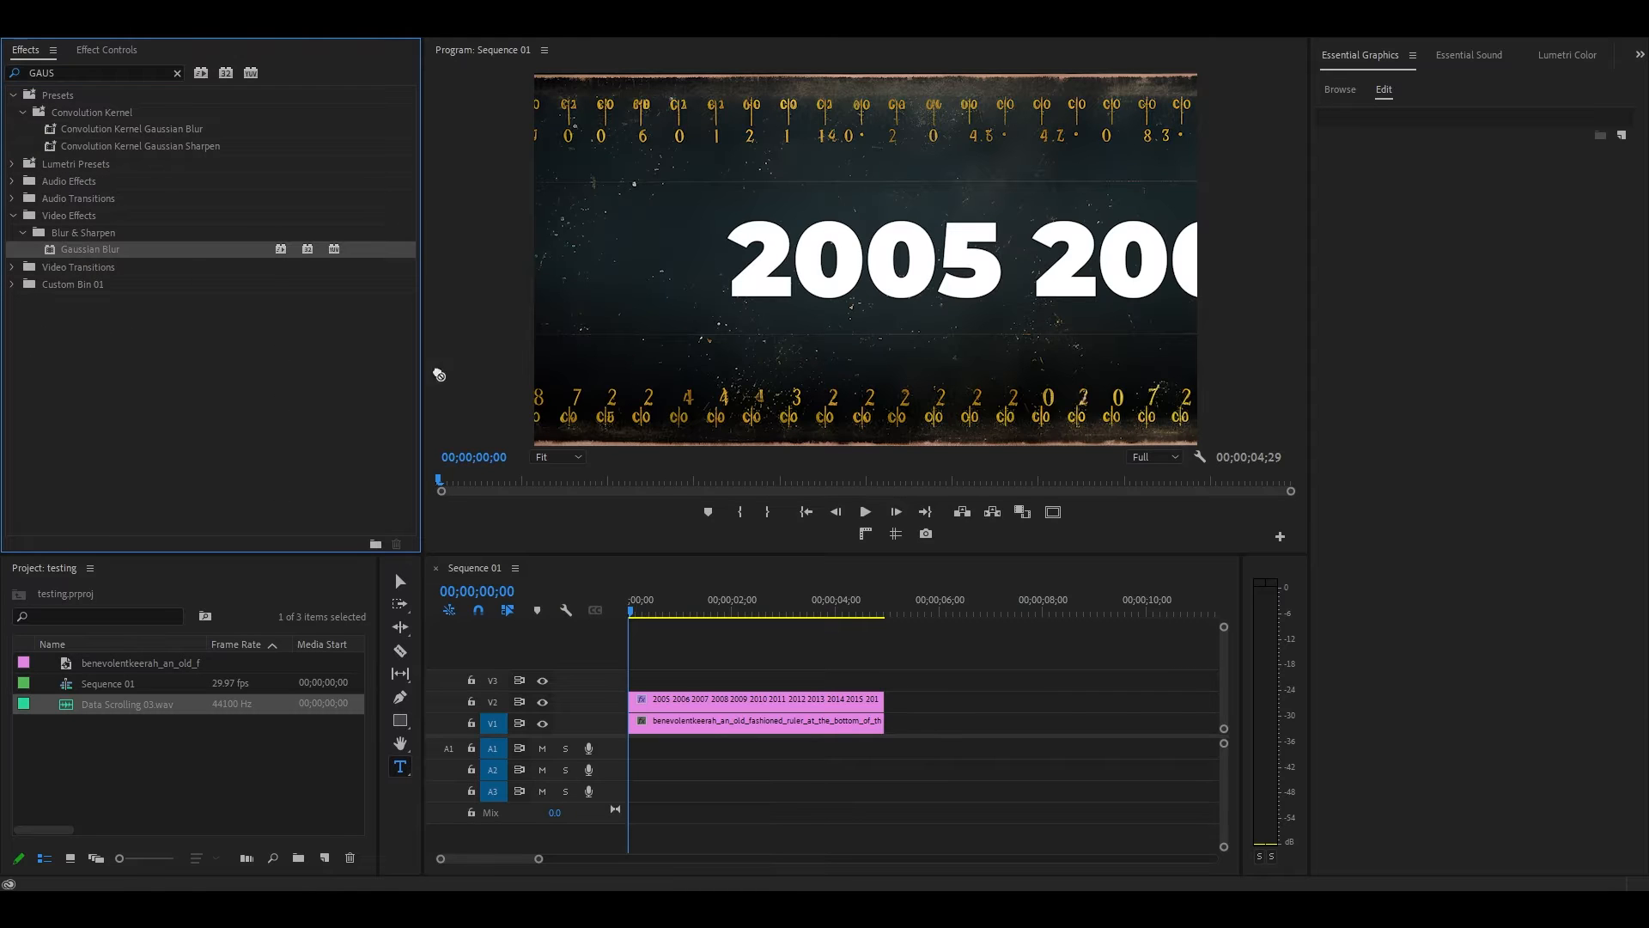
pyautogui.moveTo(699, 670); pyautogui.dragTo(708, 700)
pyautogui.click(122, 54)
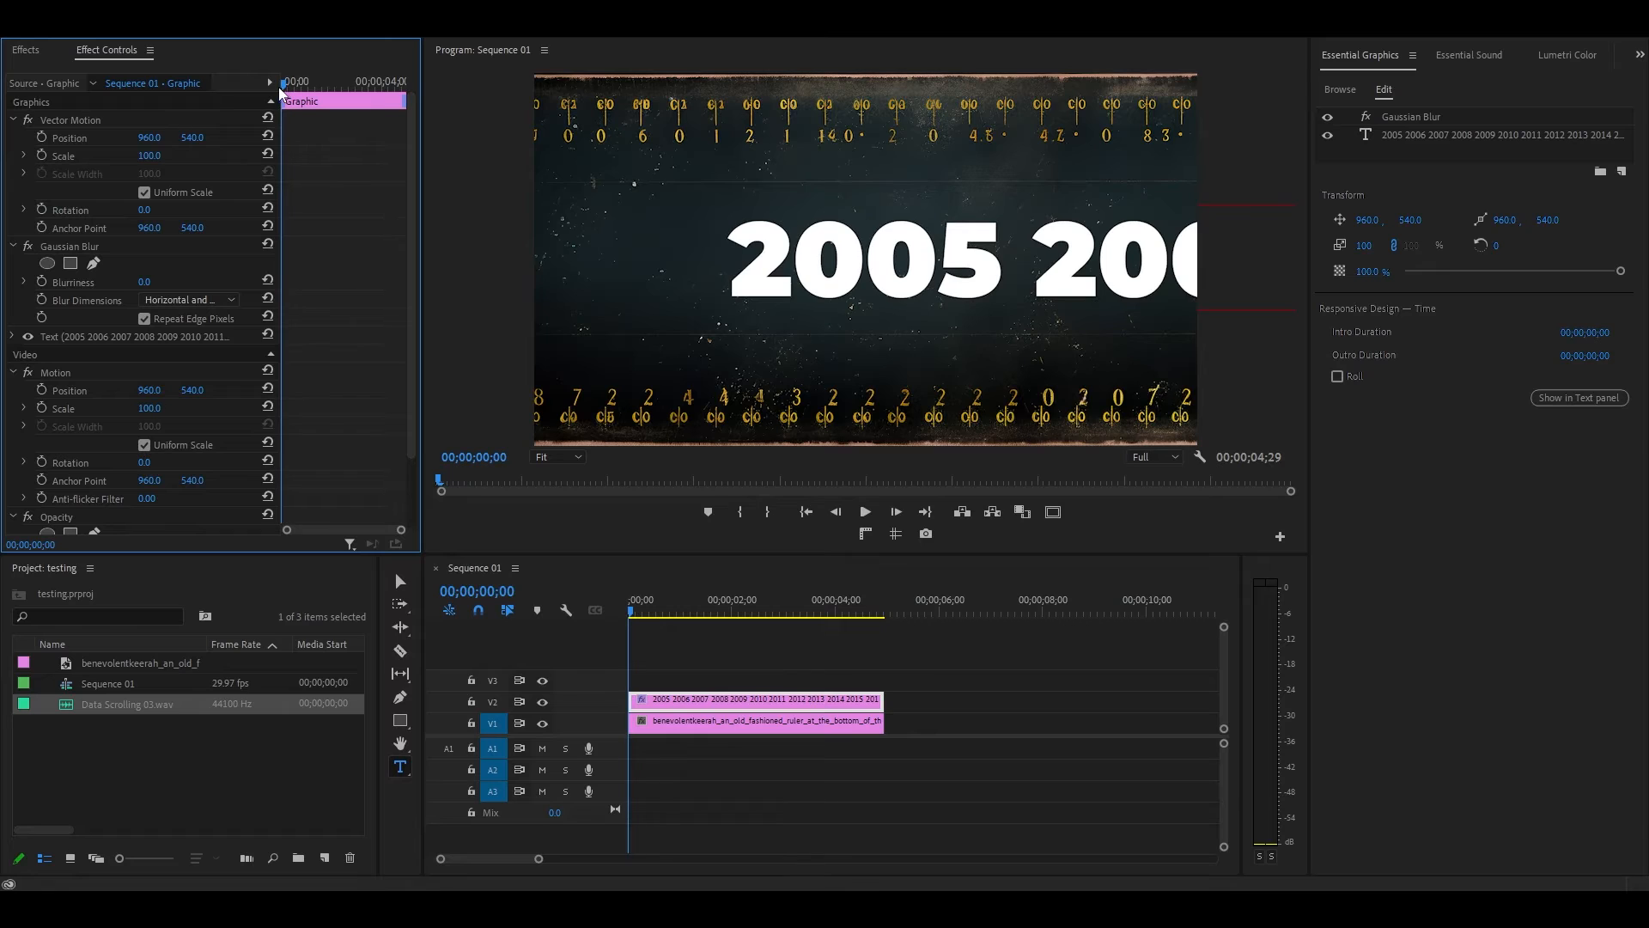
# - Enable Position and Blurriness keyframing and move the playhead to about 00;00;03;01
pyautogui.click(42, 138)
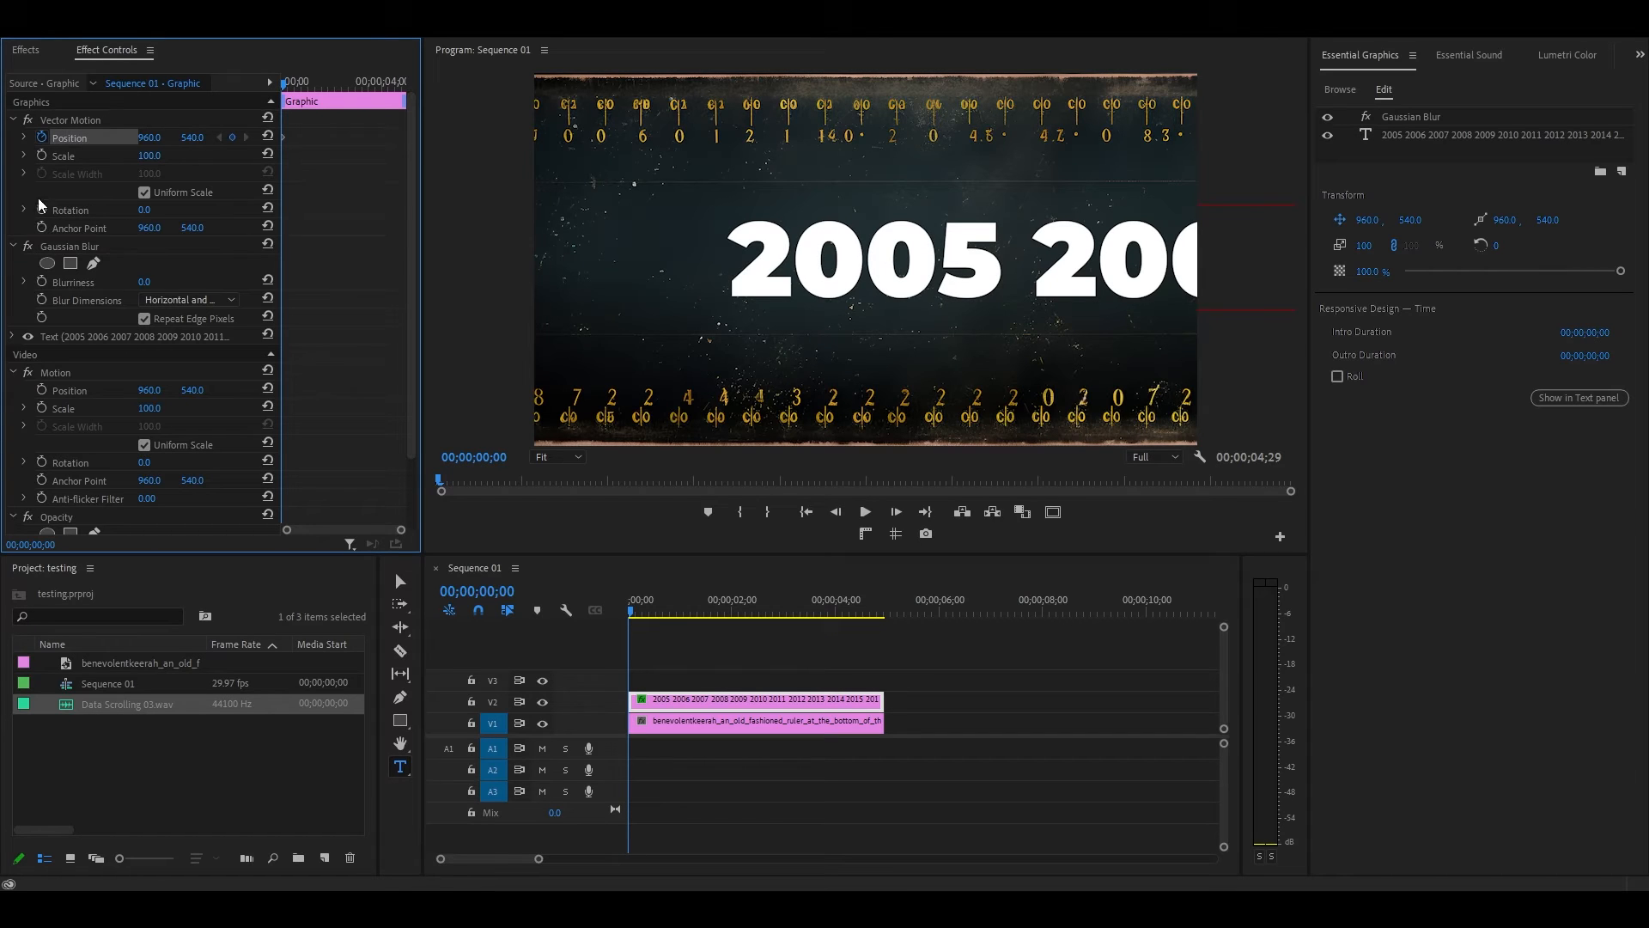
pyautogui.click(43, 282)
pyautogui.moveTo(284, 85); pyautogui.dragTo(361, 86)
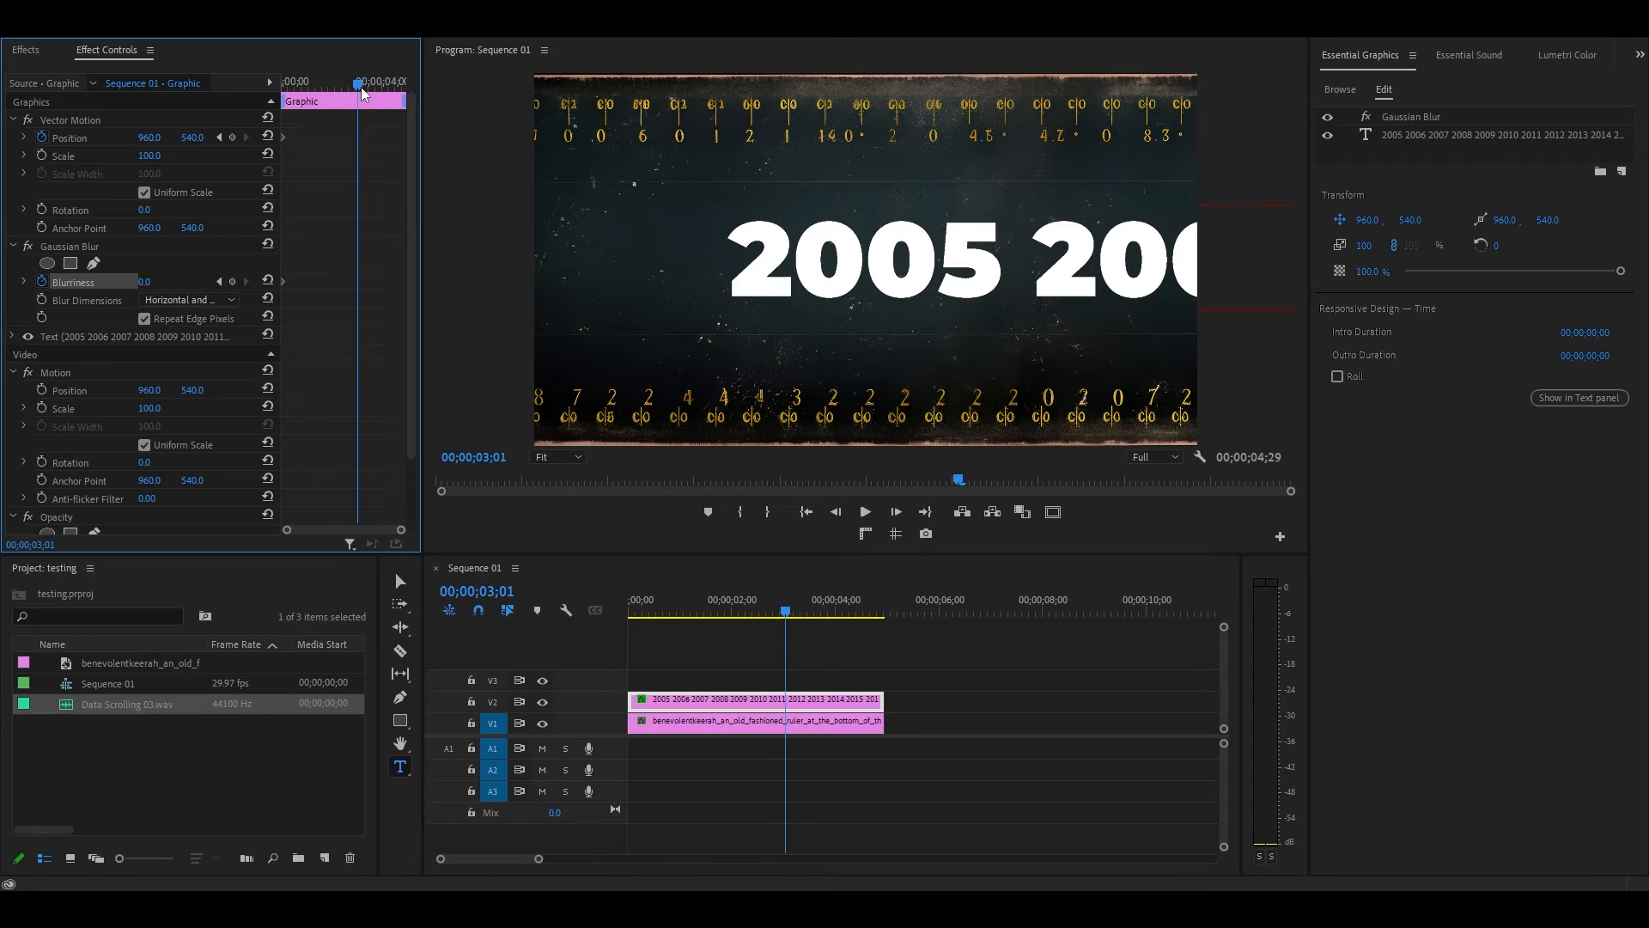
# - Slide Position X to -14873 so 2023 2024 shows, and add a Blurriness keyframe there
pyautogui.moveTo(149, 136)
pyautogui.mouseDown()
pyautogui.moveTo(38, 138)
pyautogui.moveTo(157, 137)
pyautogui.mouseUp()
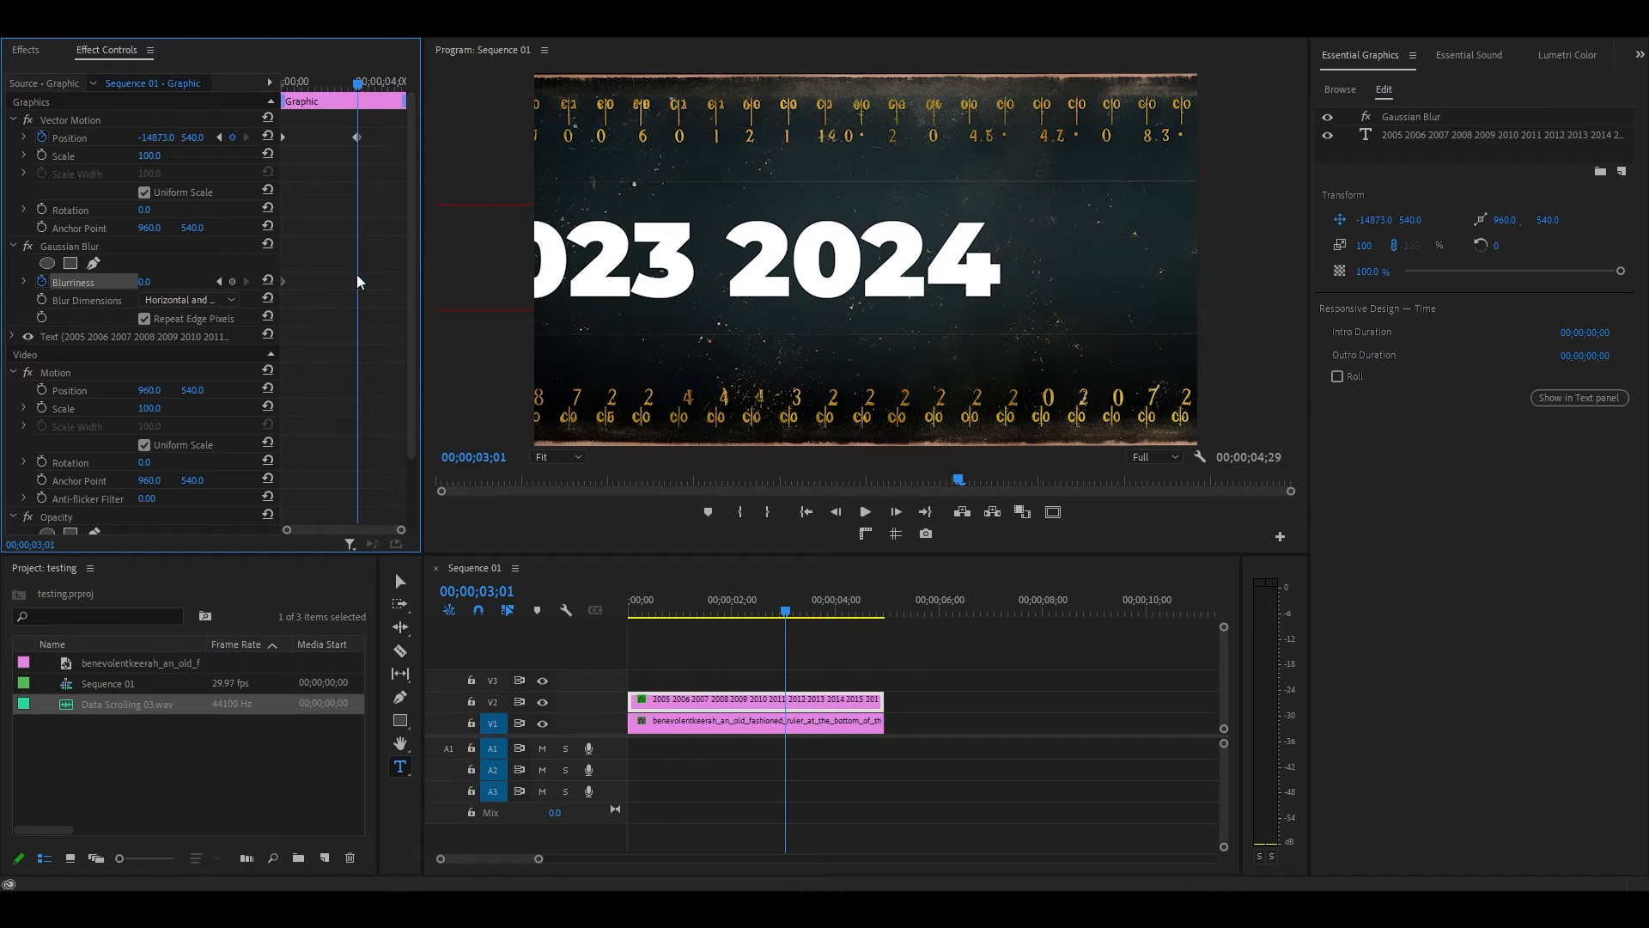
pyautogui.click(232, 280)
# - At 00;00;01;16 set Blurriness to 200 and Blur Dimensions to Horizontal
pyautogui.moveTo(358, 85); pyautogui.dragTo(320, 85)
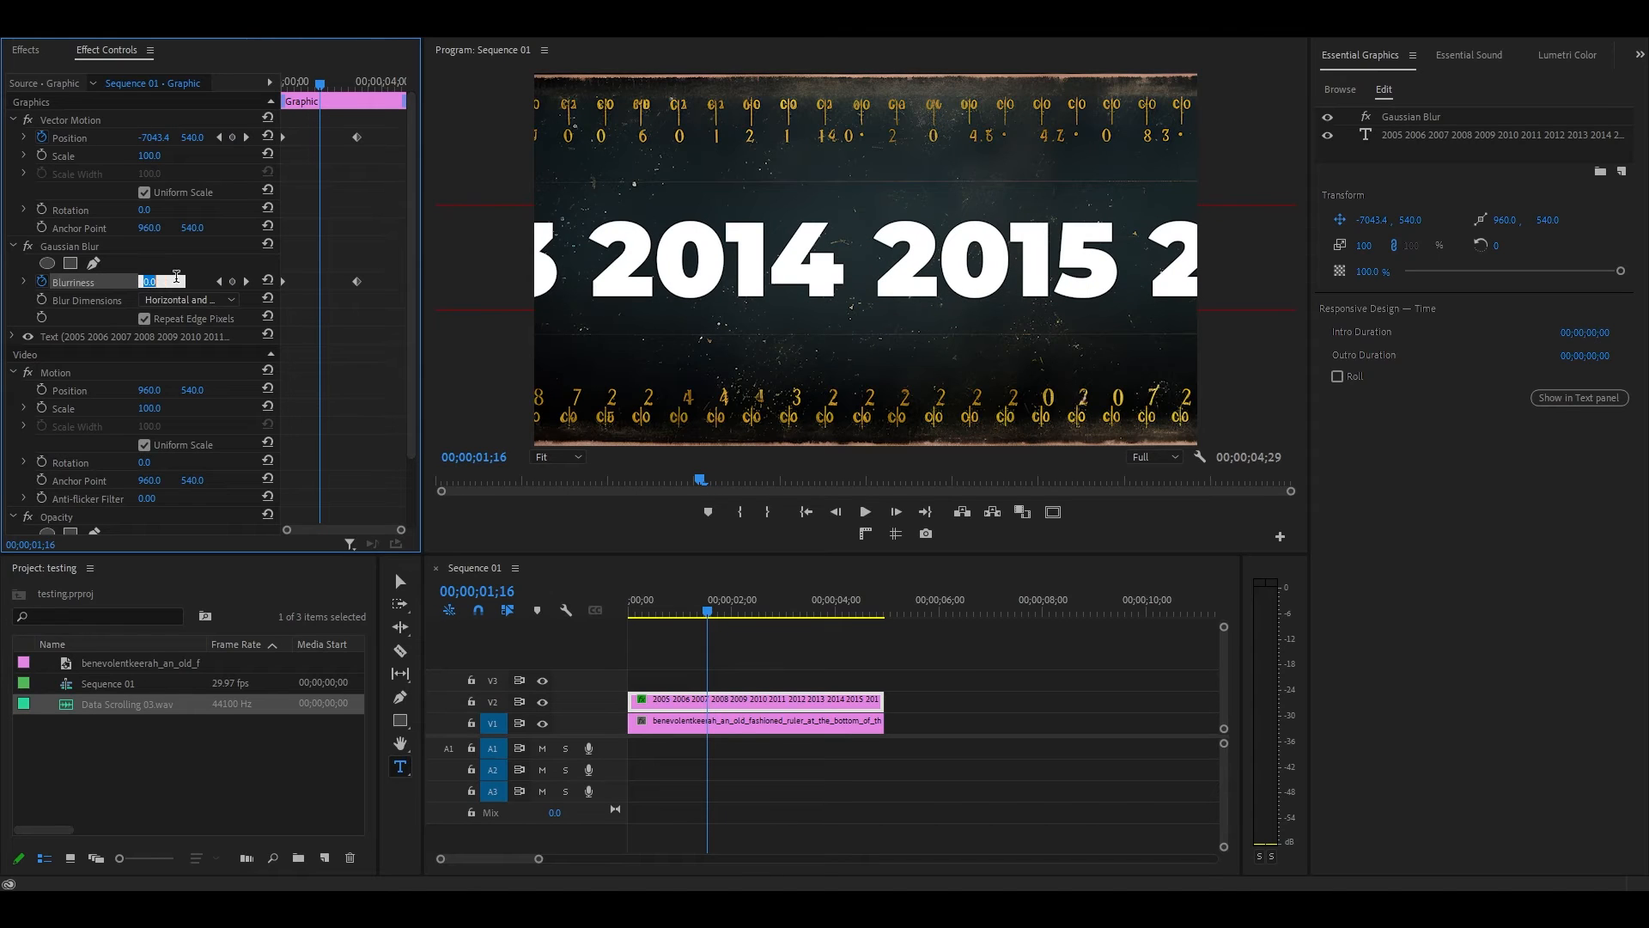
pyautogui.write('200')
pyautogui.press('Return')
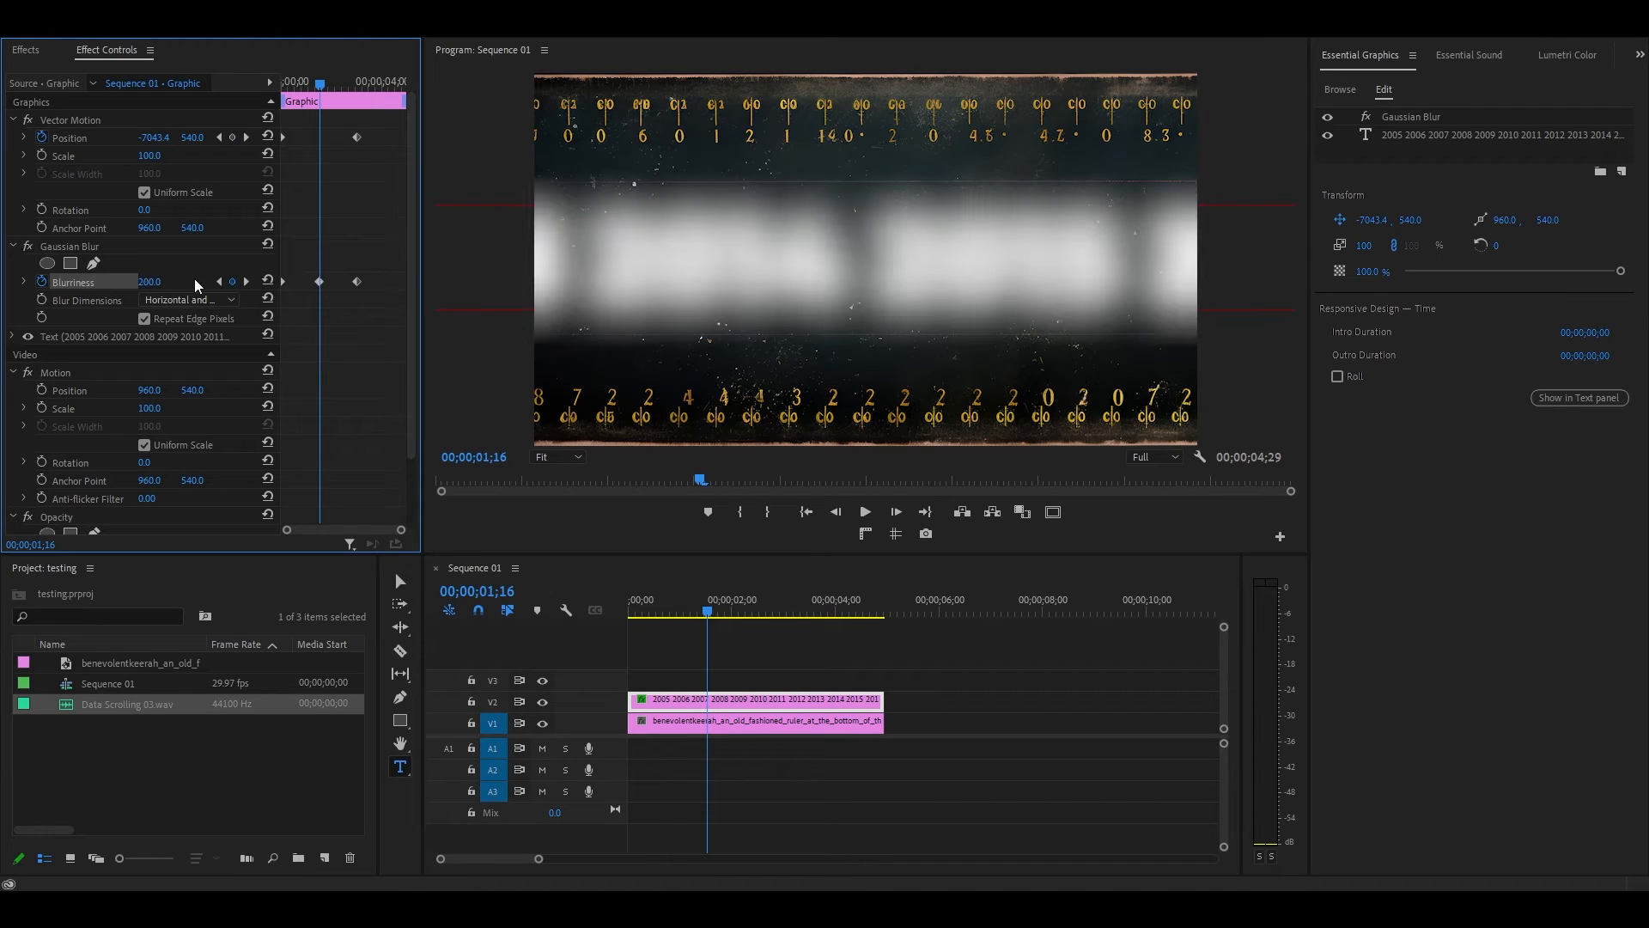
pyautogui.click(179, 299)
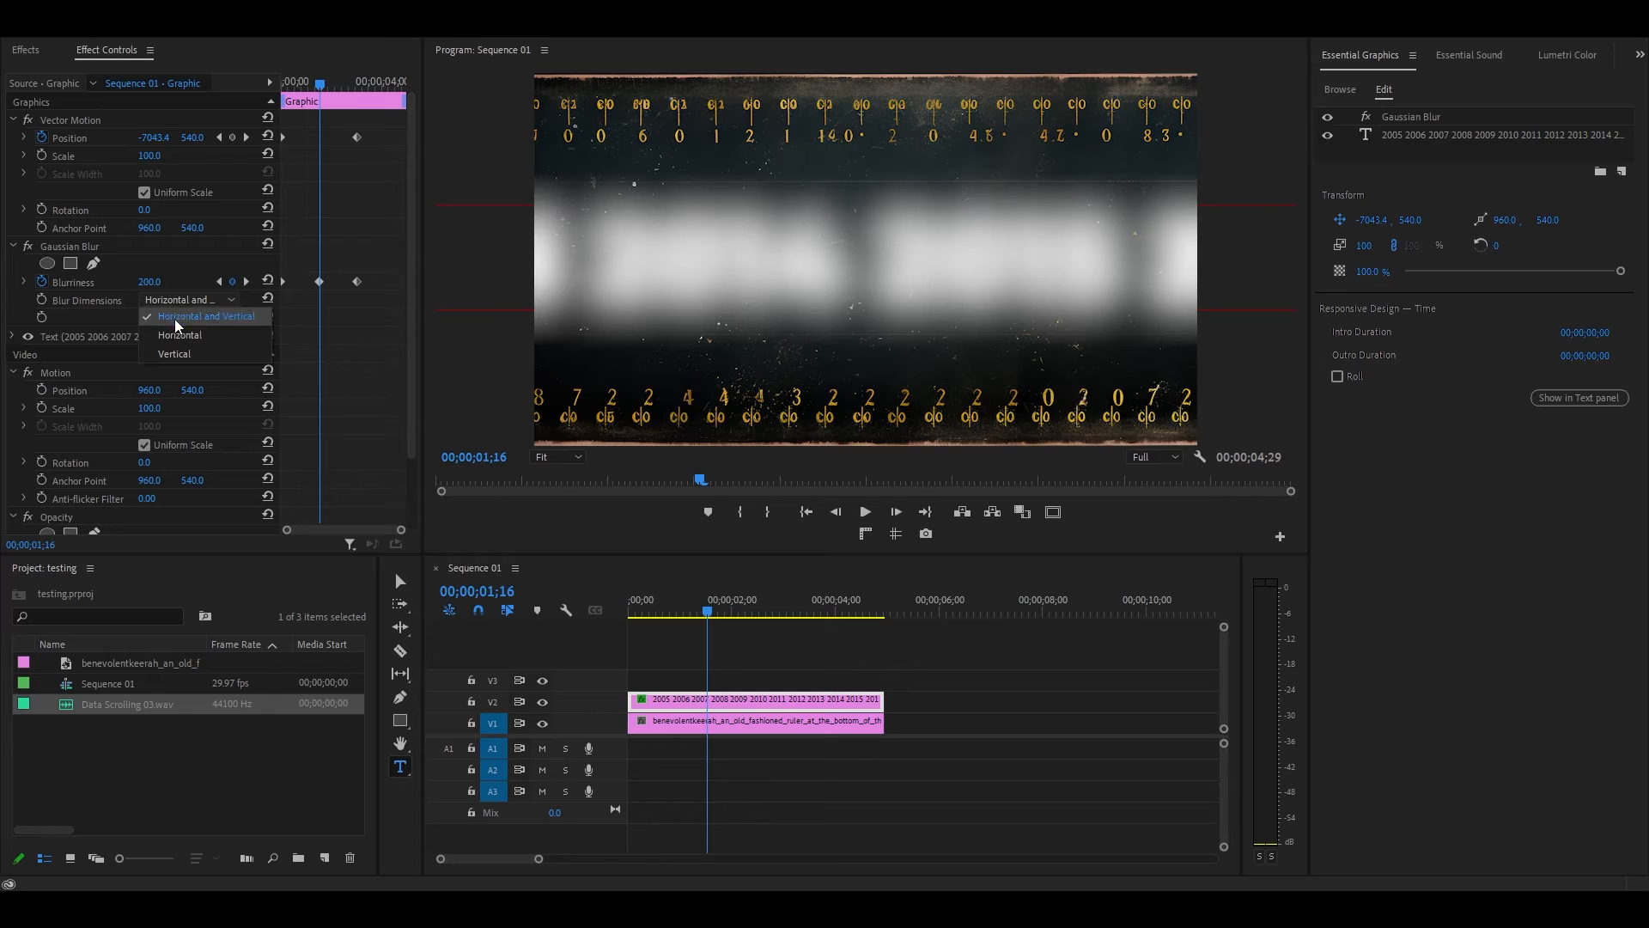
pyautogui.click(177, 334)
pyautogui.scroll(-2, 176, 334)
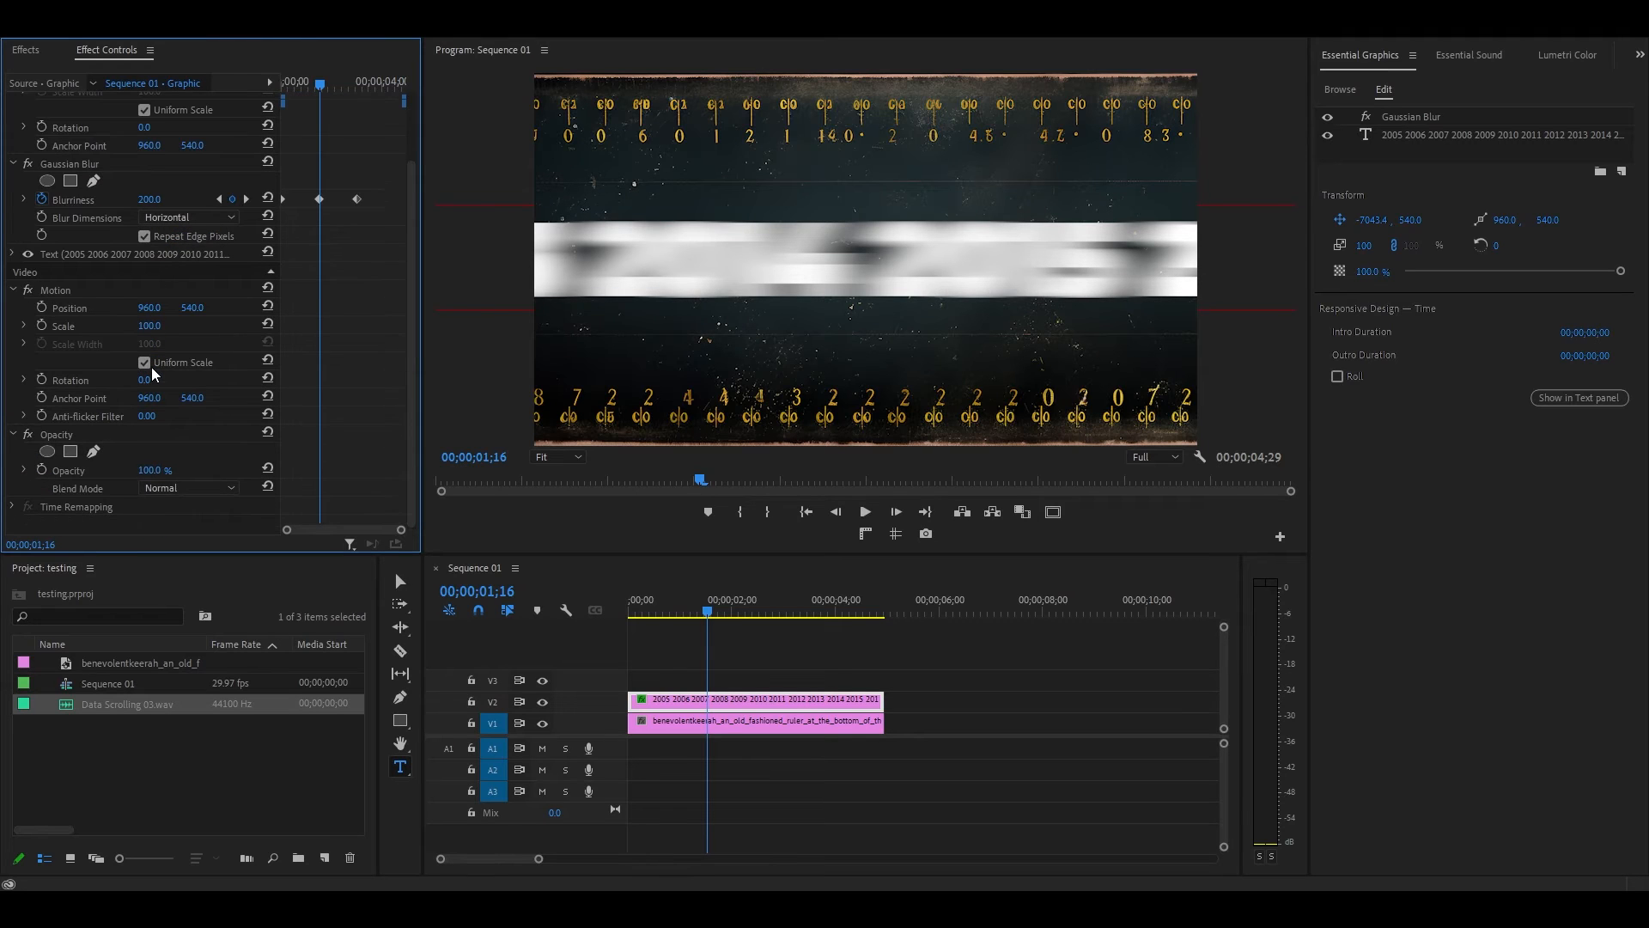
# - Add a rectangle mask under Opacity and reshape it to reveal only the centred 2005
pyautogui.click(70, 455)
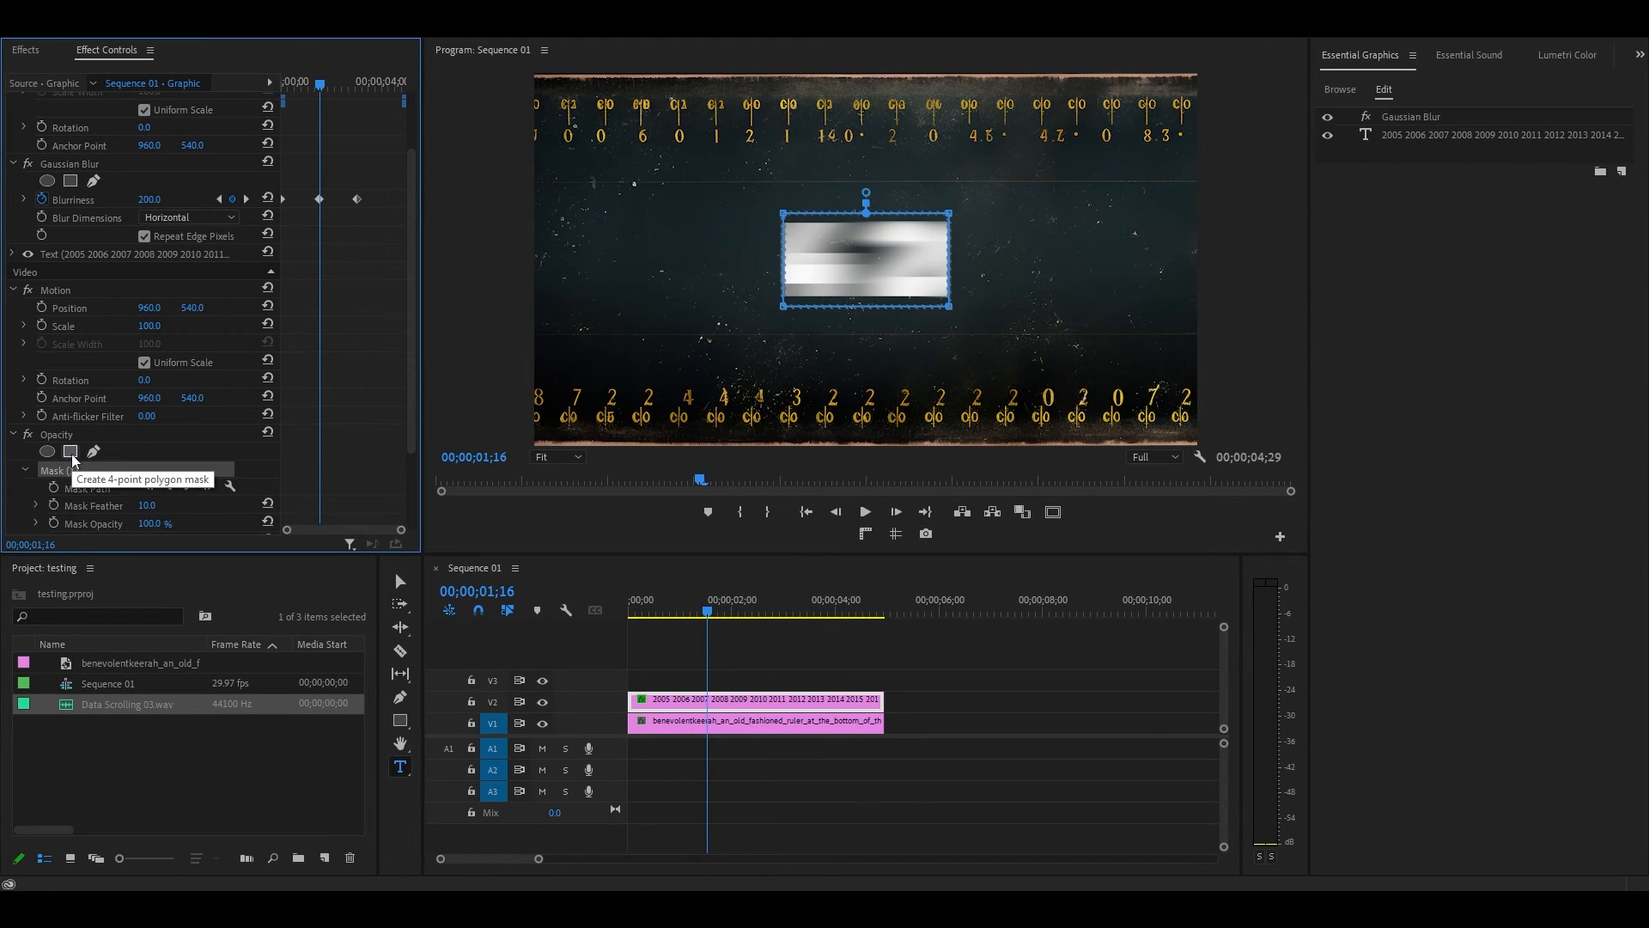
pyautogui.moveTo(719, 217); pyautogui.dragTo(697, 210)
pyautogui.moveTo(782, 308); pyautogui.dragTo(698, 309)
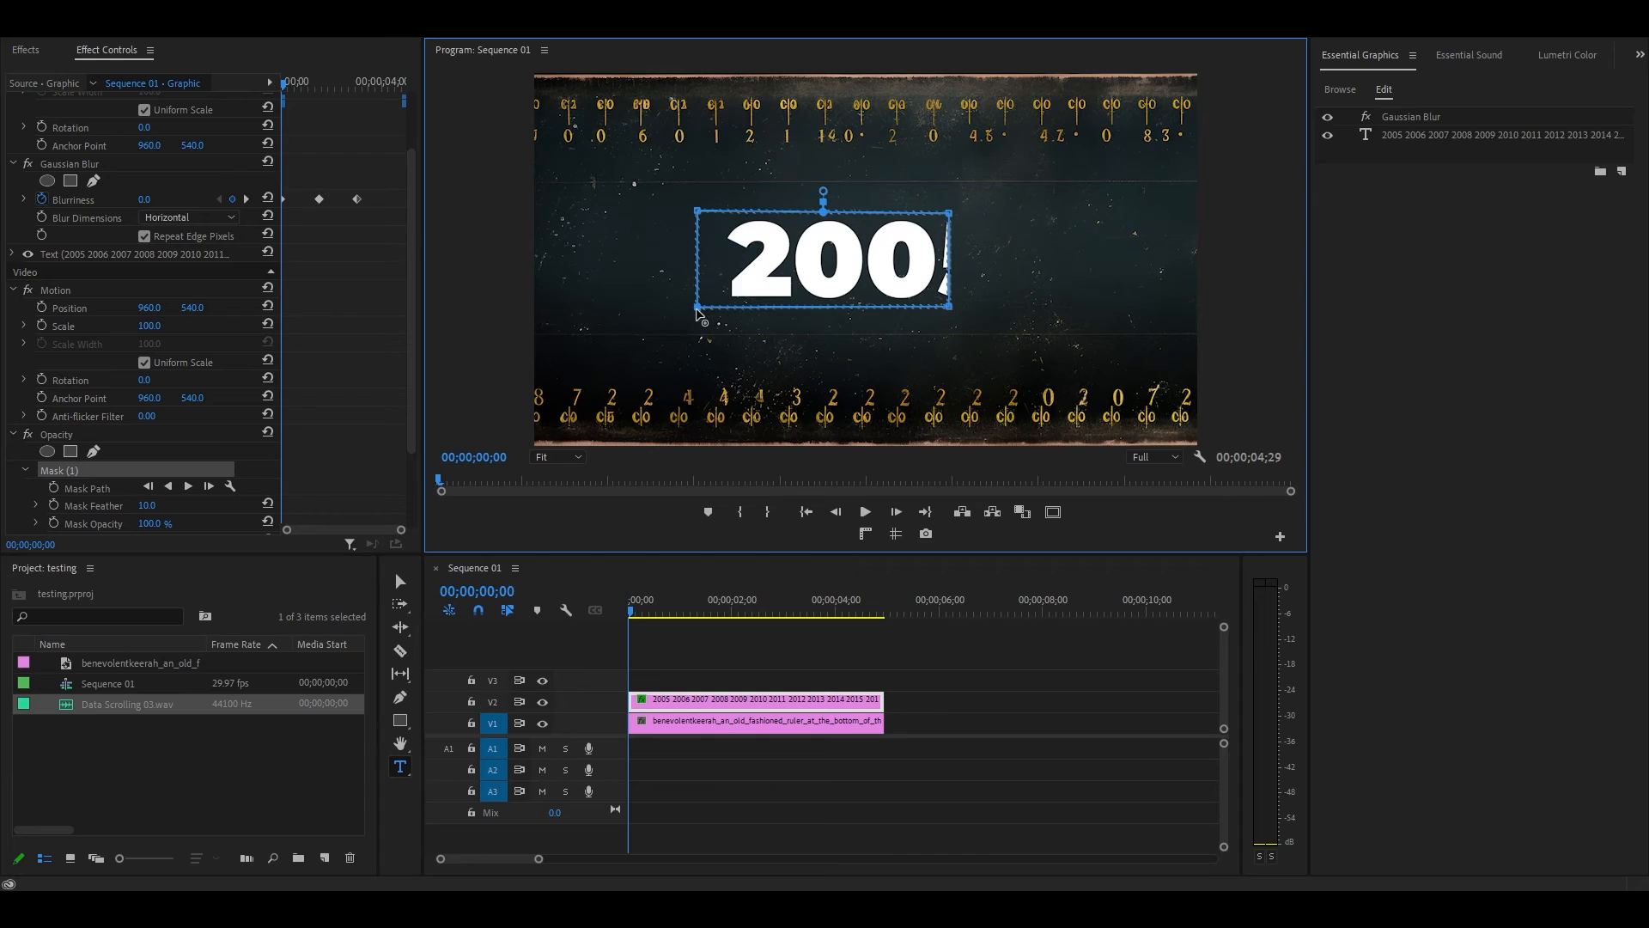
pyautogui.moveTo(952, 213); pyautogui.dragTo(1035, 210)
pyautogui.moveTo(951, 306); pyautogui.dragTo(1036, 307)
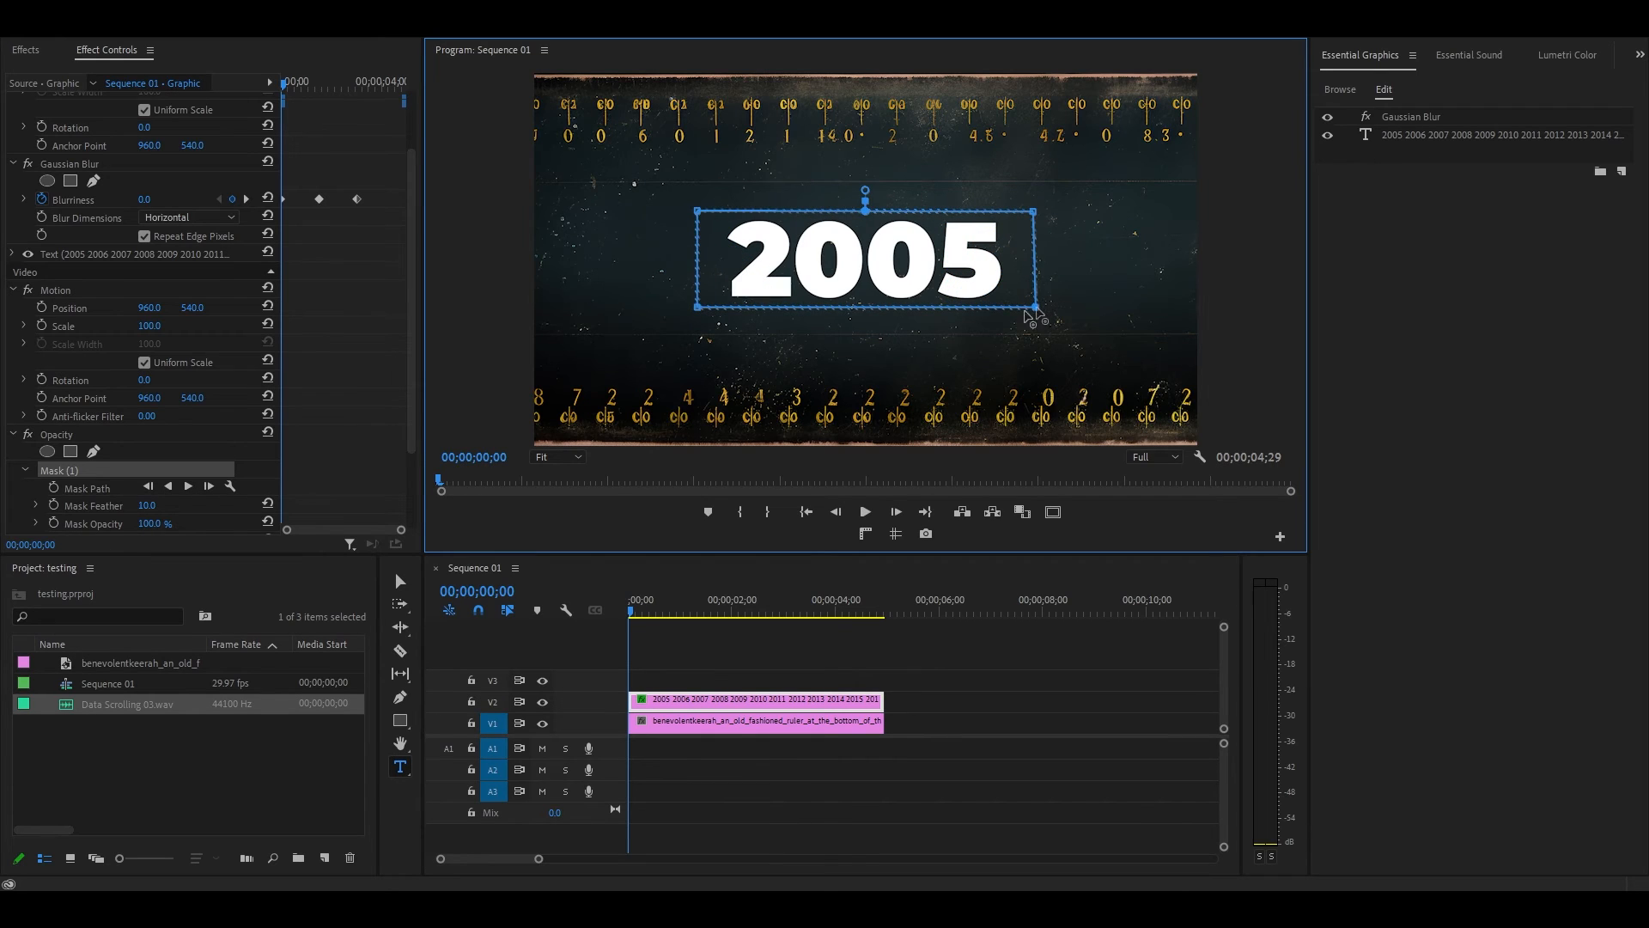
# - Set the Mask Feather to 100 for a soft edge
pyautogui.click(148, 506)
pyautogui.write('0')
pyautogui.press('Return')
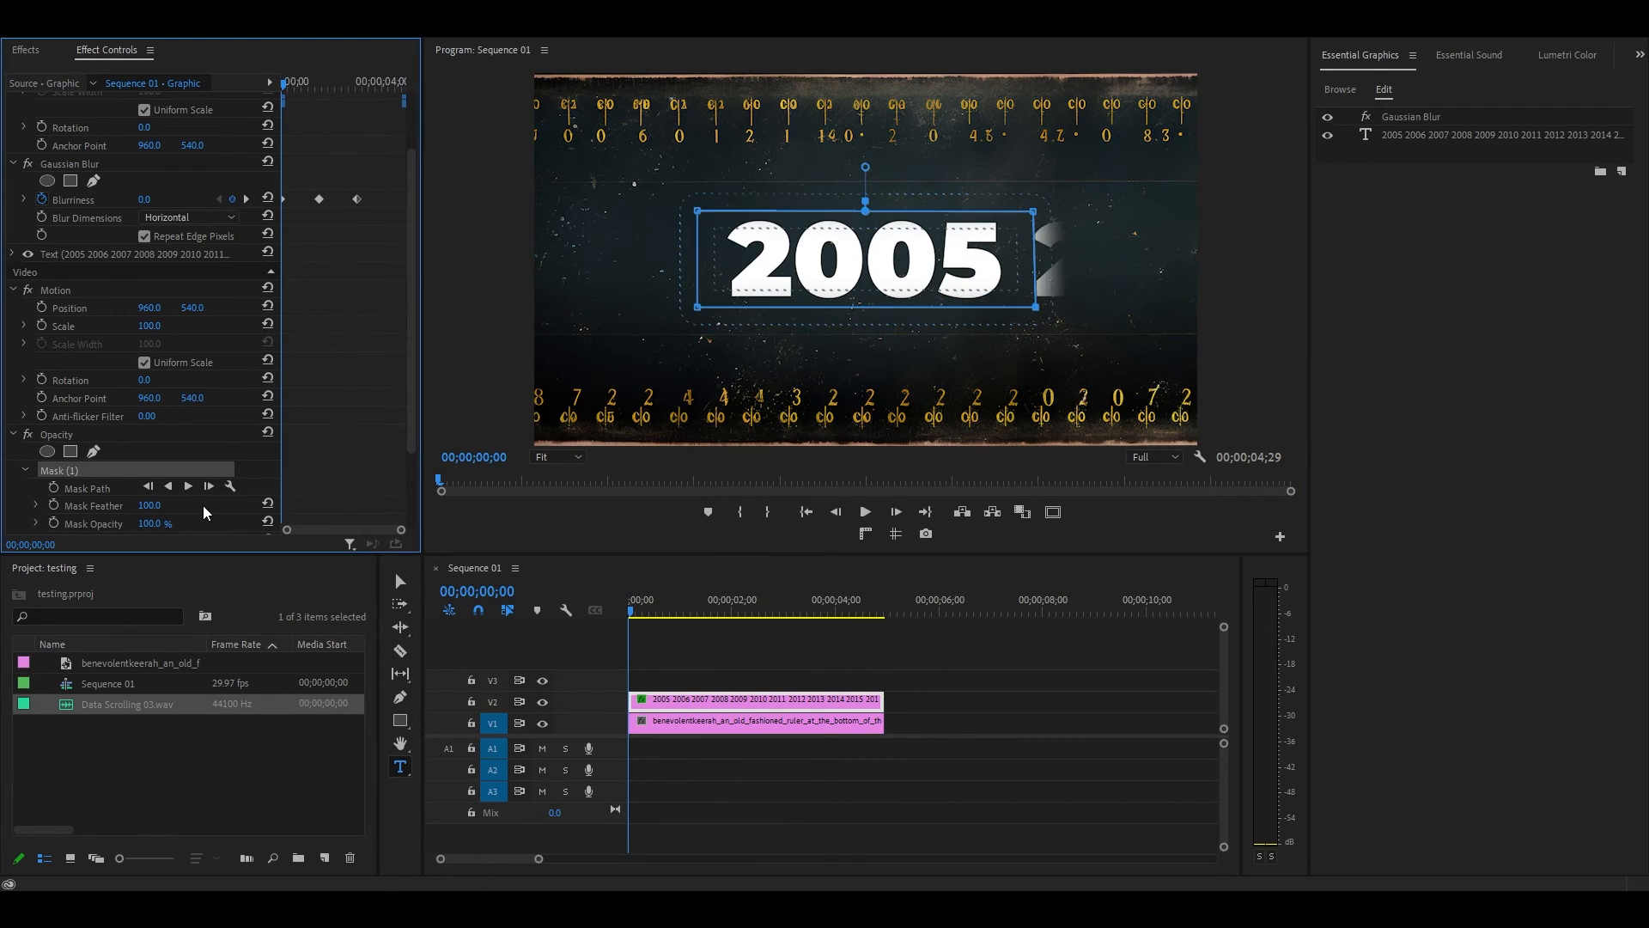
pyautogui.scroll(3, 203, 505)
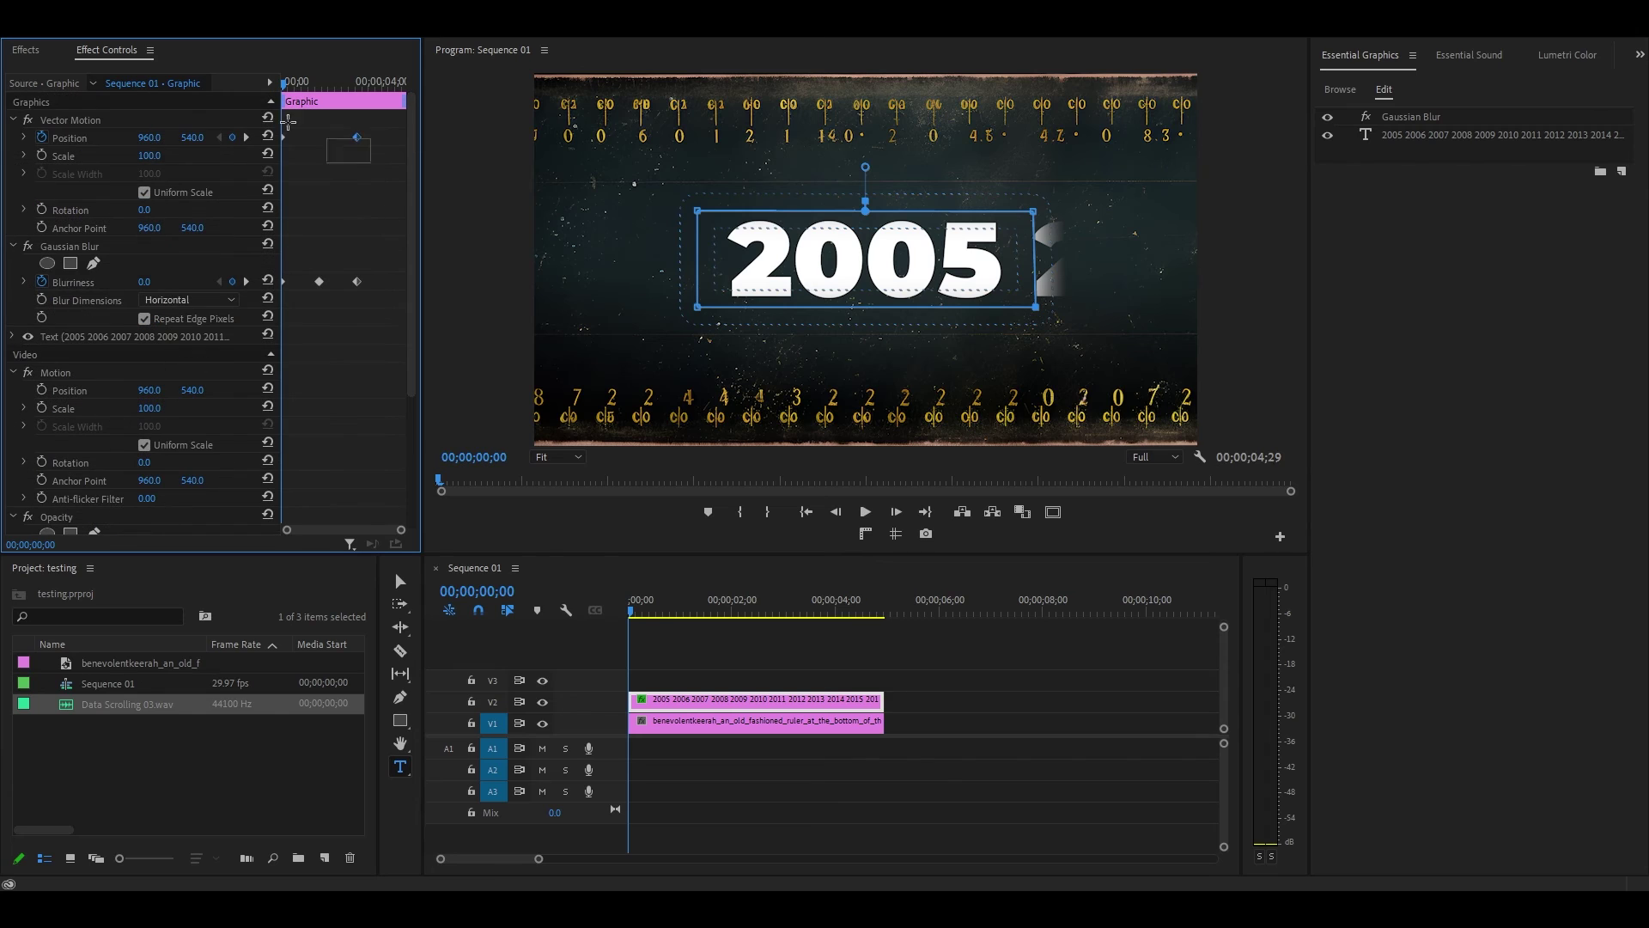
# - Apply Ease In/Ease Out interpolation to the Position keyframes
pyautogui.rightClick(357, 140)
pyautogui.click(593, 382)
pyautogui.moveTo(438, 282)
pyautogui.rightClick(357, 138)
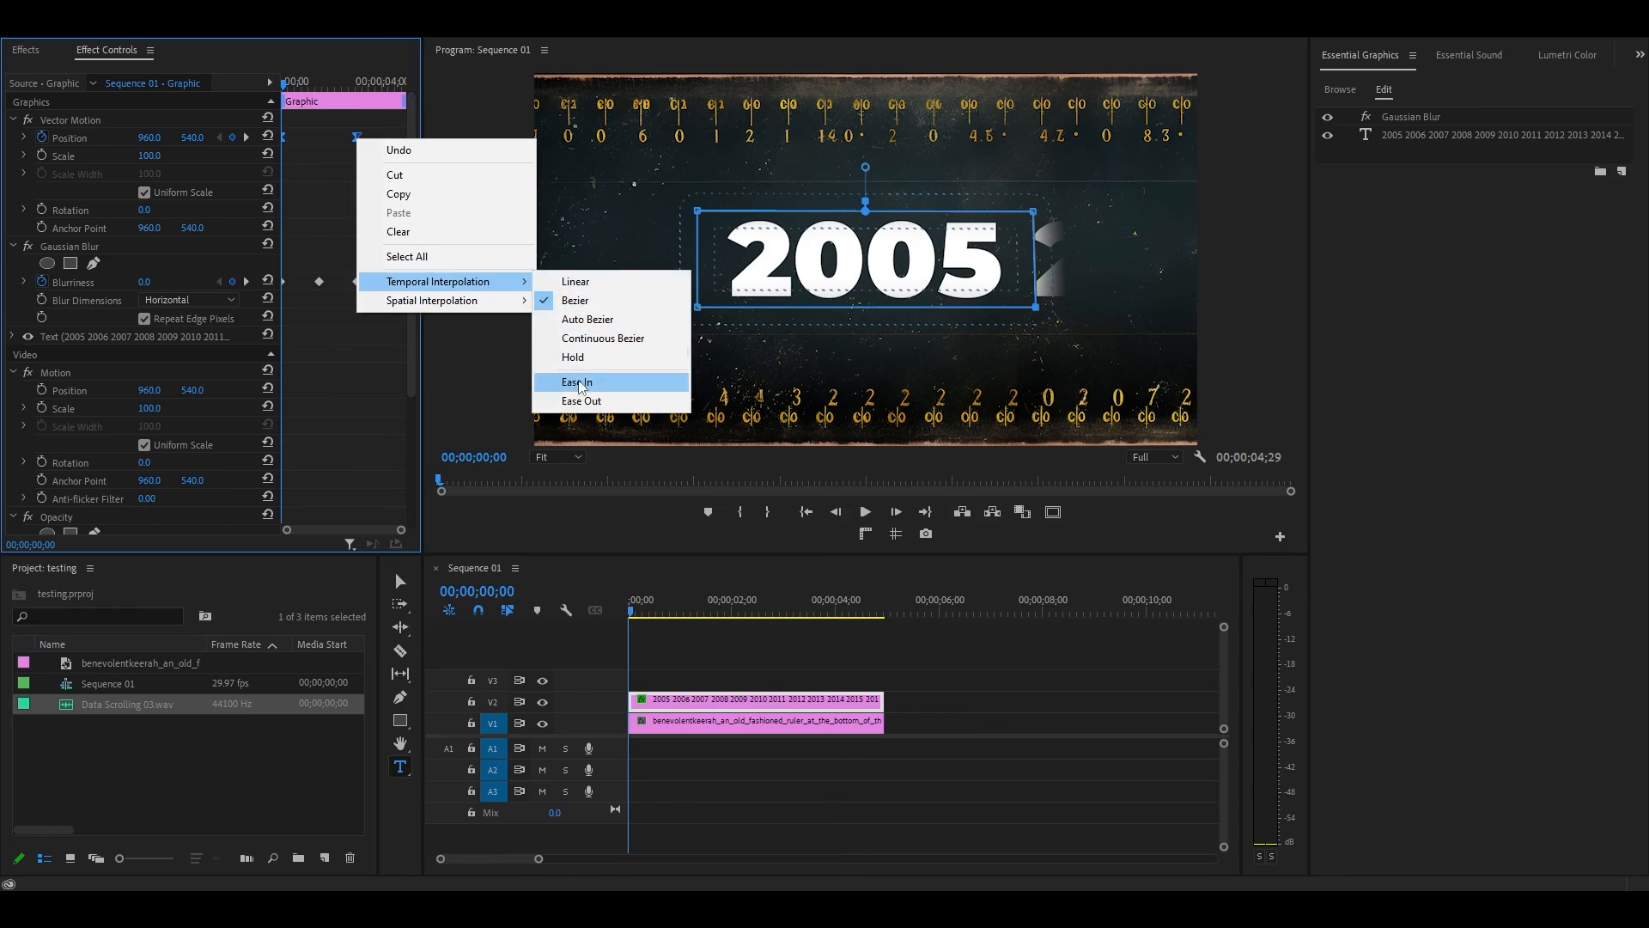